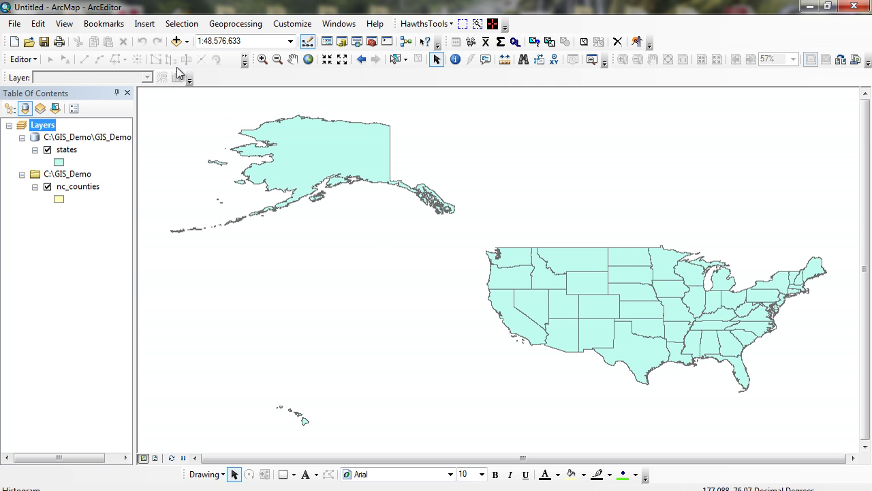
# - Add the minimum_air_temp.txt table to the map and review its 2000-record attribute table
pyautogui.click(176, 42)
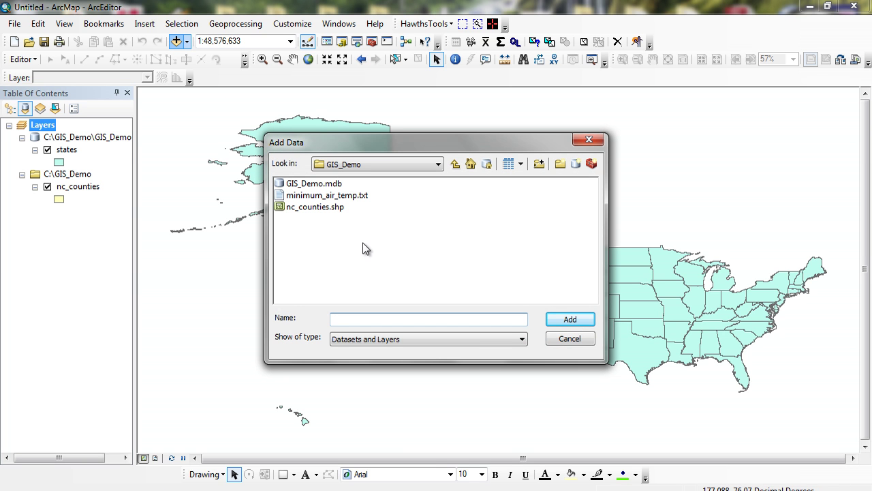
pyautogui.doubleClick(317, 196)
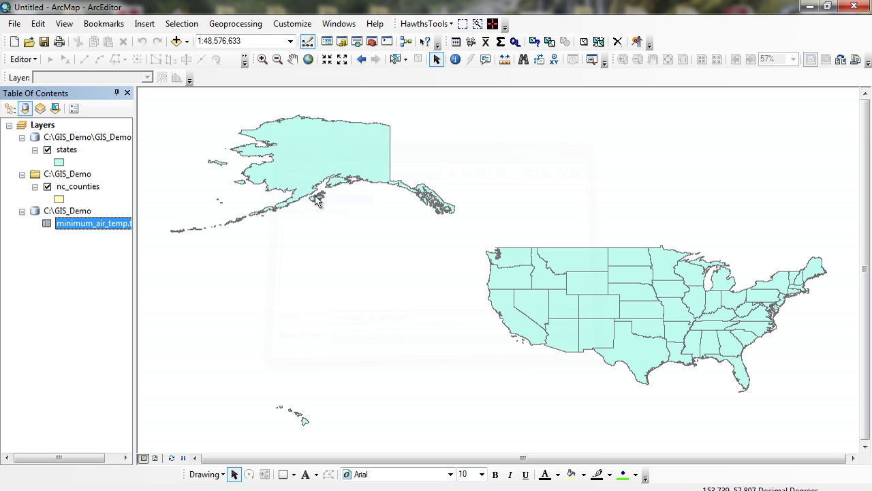
pyautogui.rightClick(98, 223)
pyautogui.click(132, 232)
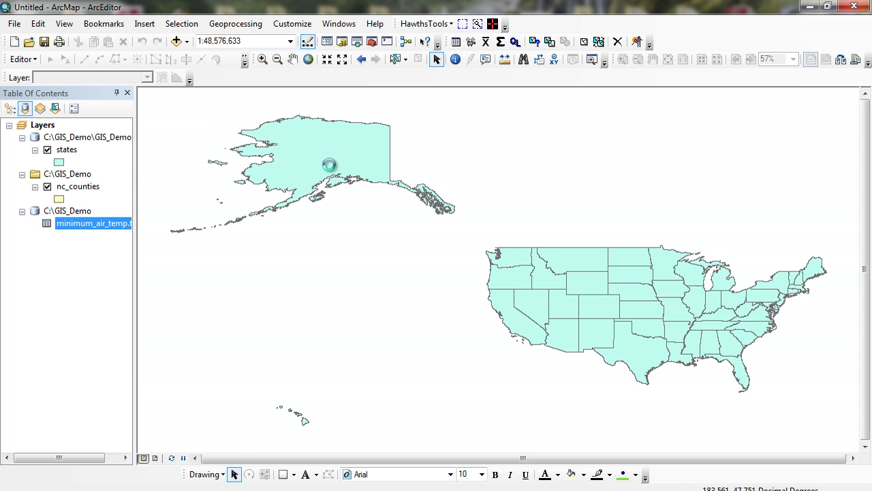
pyautogui.moveTo(408, 46); pyautogui.dragTo(548, 46)
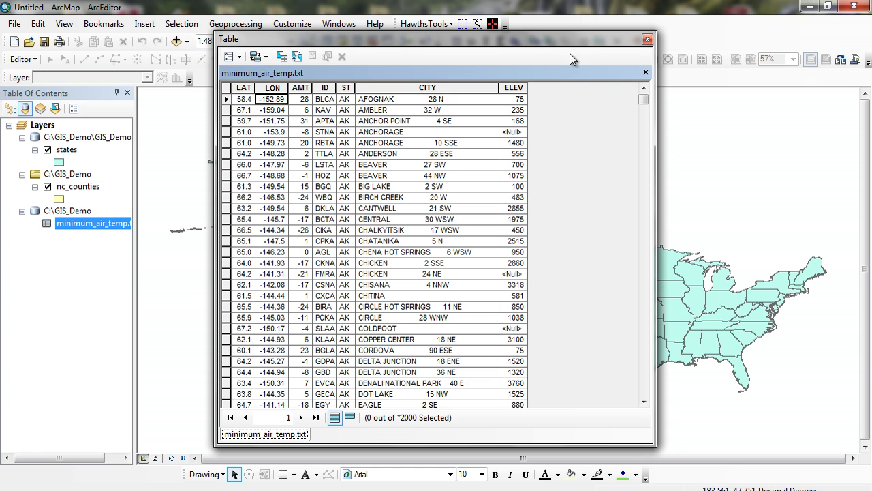
pyautogui.click(647, 39)
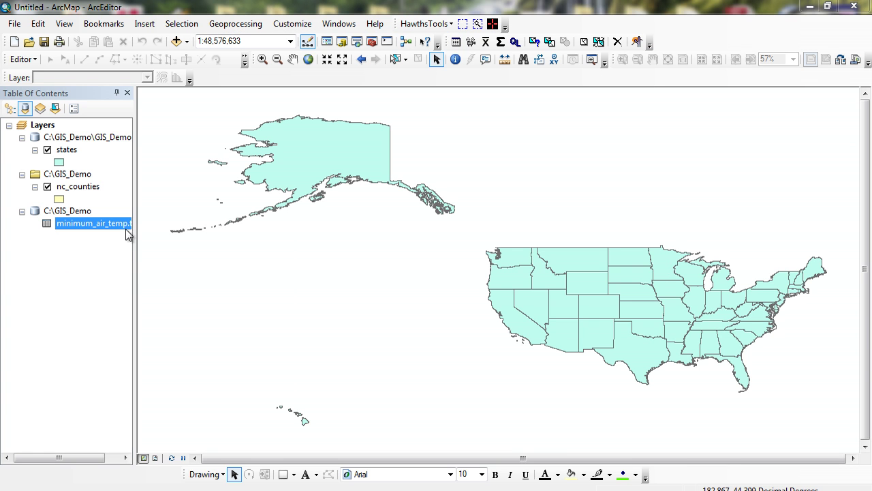
# - Widen the table of contents and add the nc_climate table from GIS_Demo.mdb
pyautogui.moveTo(135, 231); pyautogui.dragTo(175, 232)
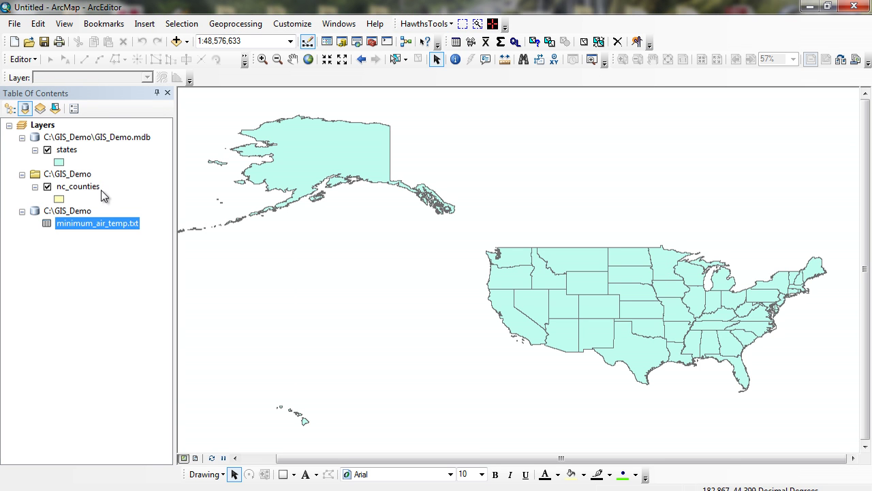
pyautogui.click(176, 41)
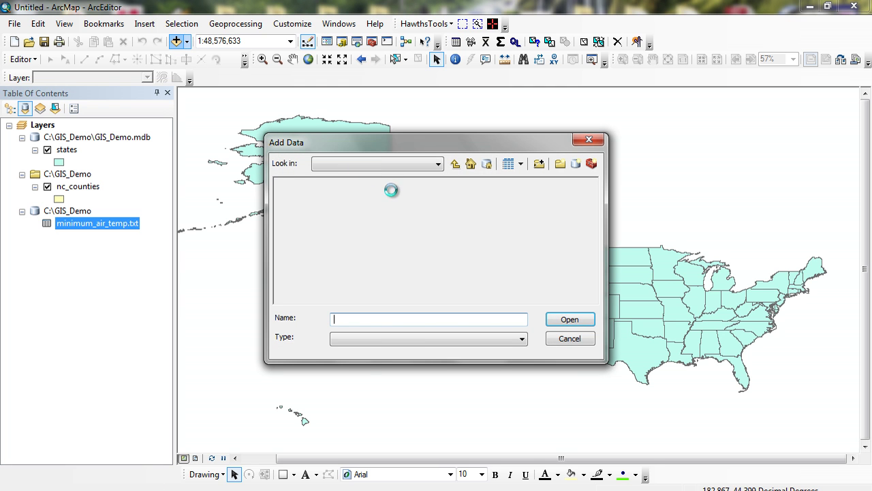
pyautogui.click(316, 185)
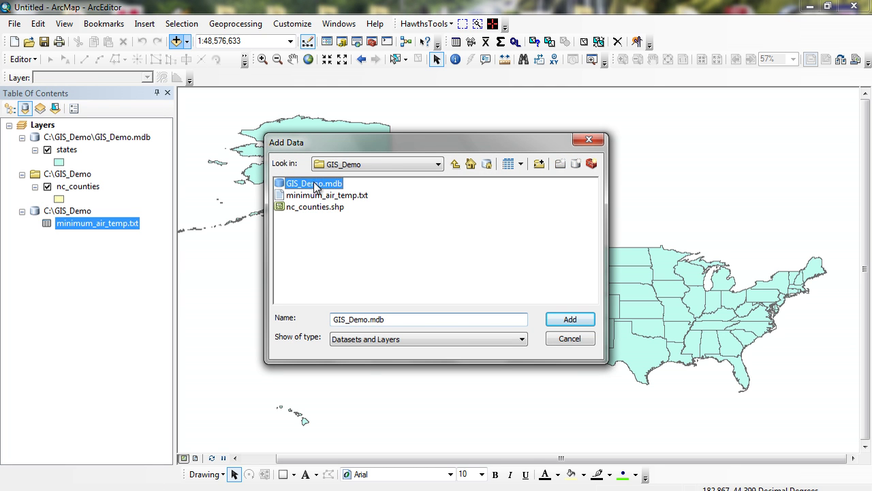
pyautogui.doubleClick(316, 185)
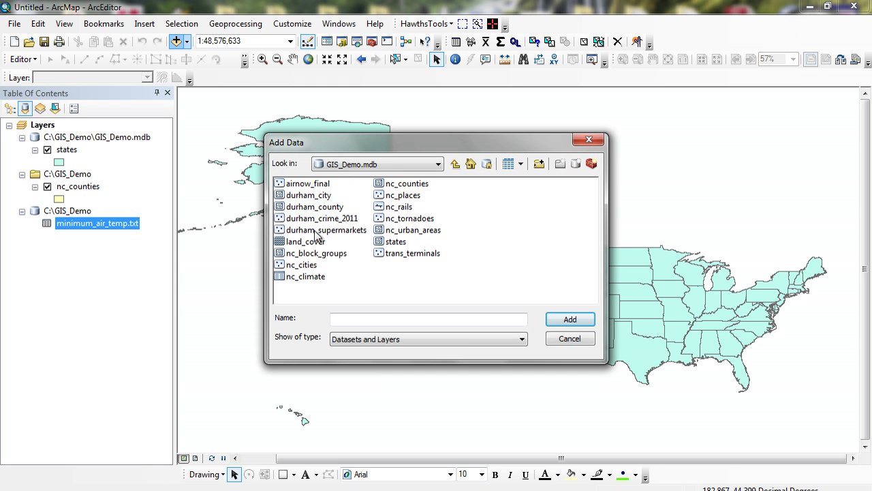
pyautogui.doubleClick(305, 276)
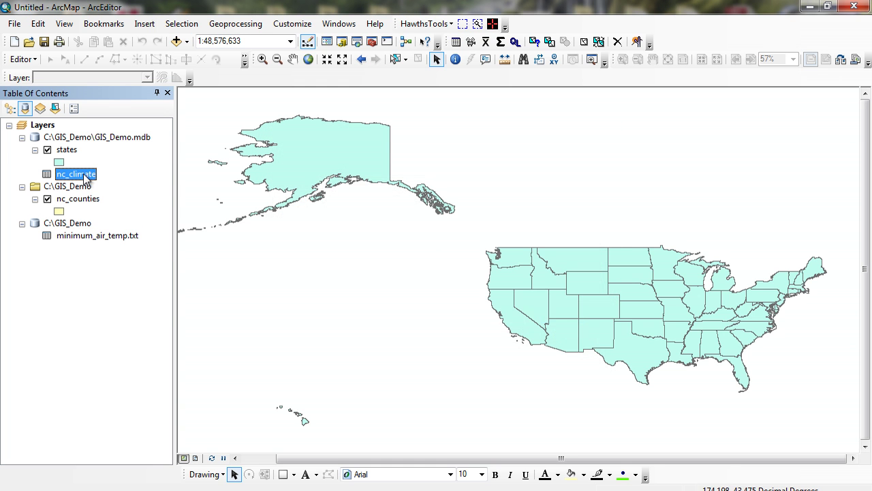
# - Inspect the nc_climate attribute table, then remove nc_climate from the map
pyautogui.rightClick(85, 179)
pyautogui.click(136, 181)
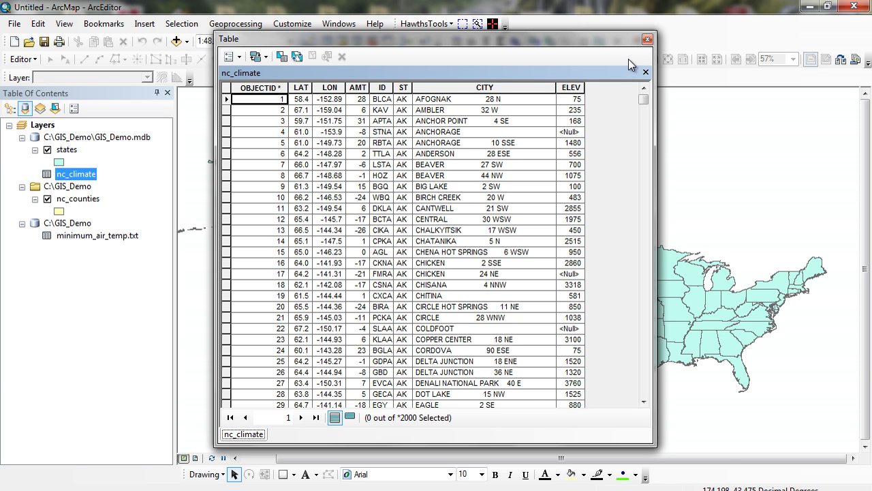
pyautogui.click(648, 39)
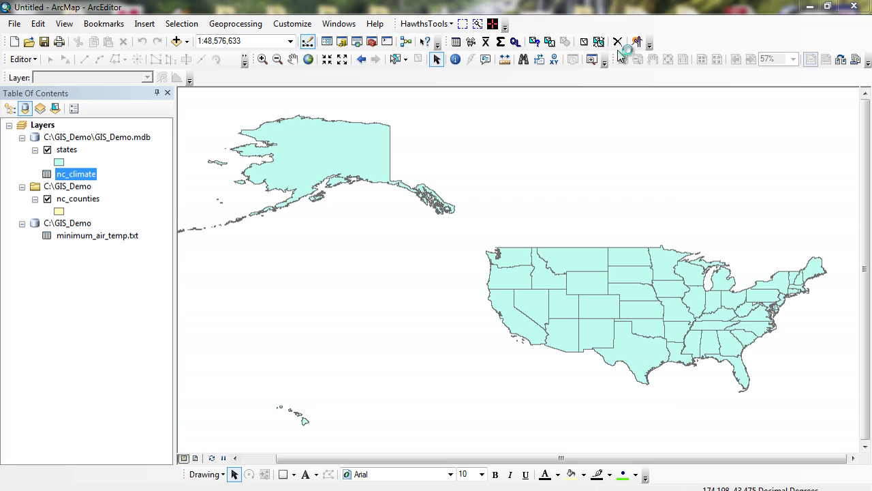
pyautogui.rightClick(92, 175)
pyautogui.click(117, 209)
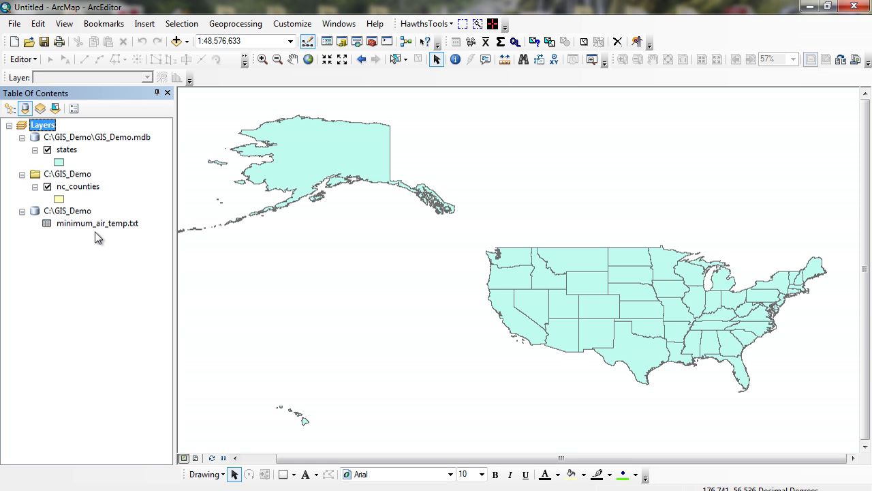
# - Open Display XY Data for minimum_air_temp.txt, with LON as X and LAT as Y
pyautogui.click(97, 227)
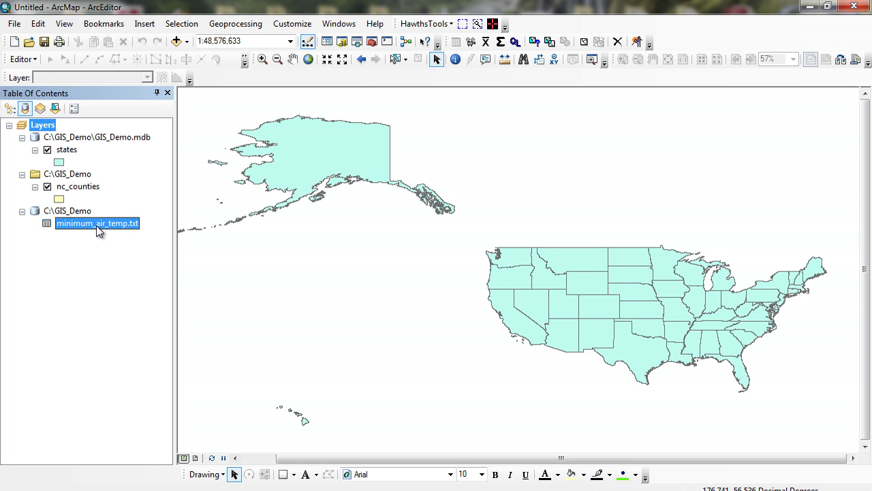
pyautogui.rightClick(98, 229)
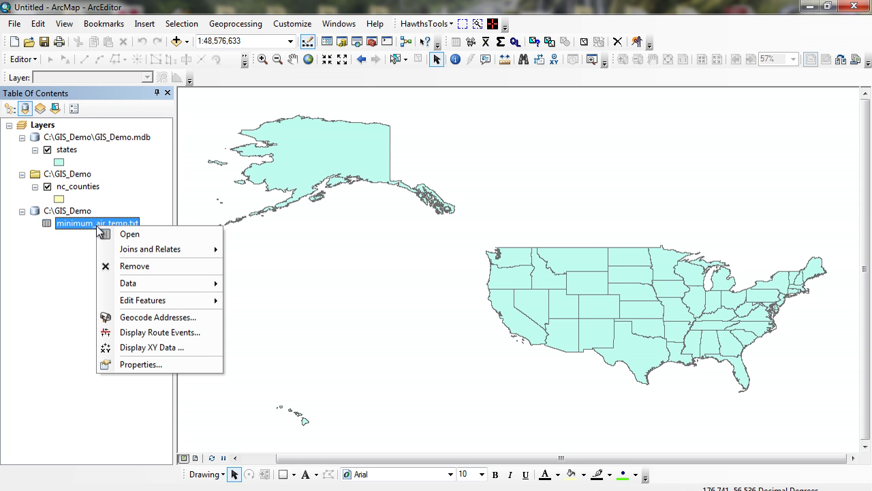
pyautogui.click(162, 348)
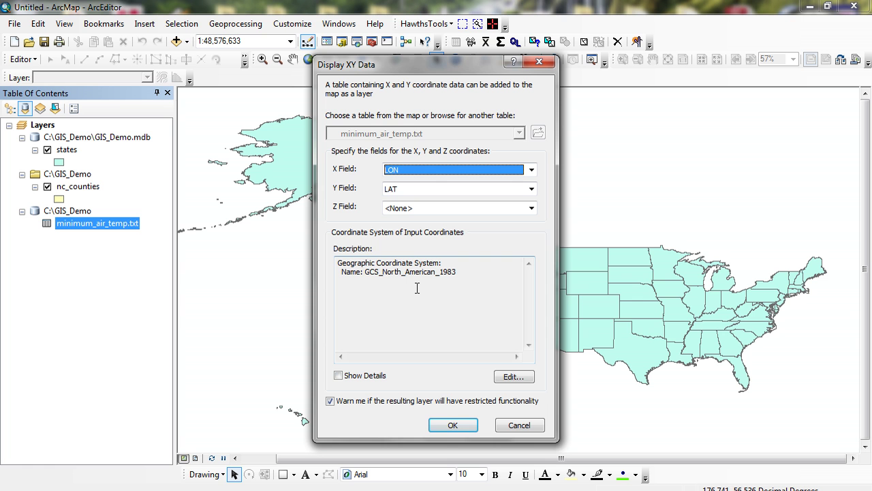
# - Confirm the GCS_North_American_1983 coordinate system and create the XY event layer, accepting the Object-ID warning
pyautogui.click(516, 379)
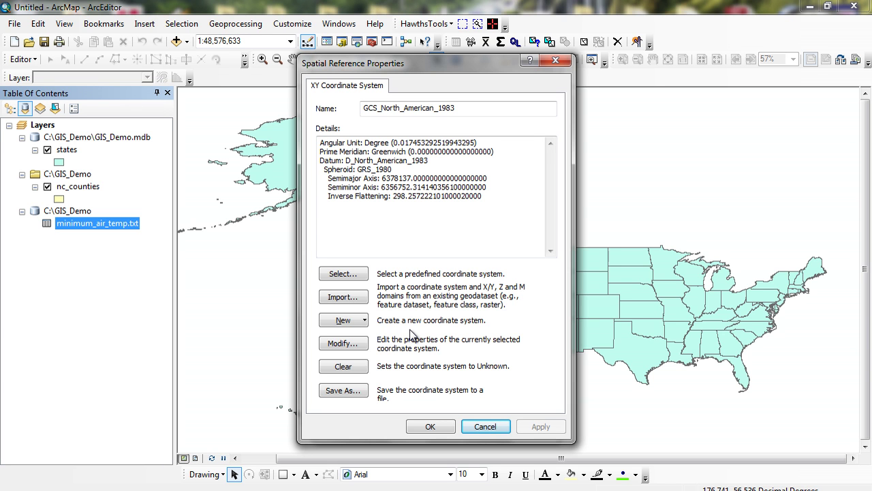
pyautogui.click(429, 425)
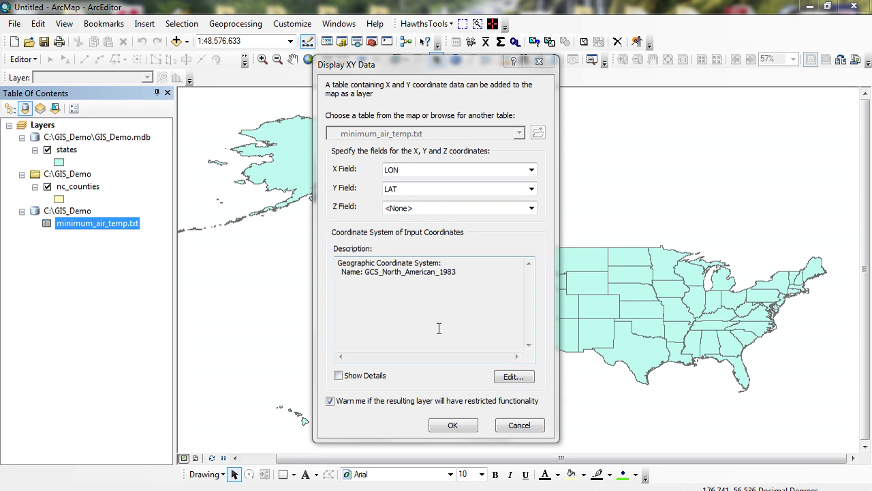
pyautogui.click(337, 263)
pyautogui.click(446, 426)
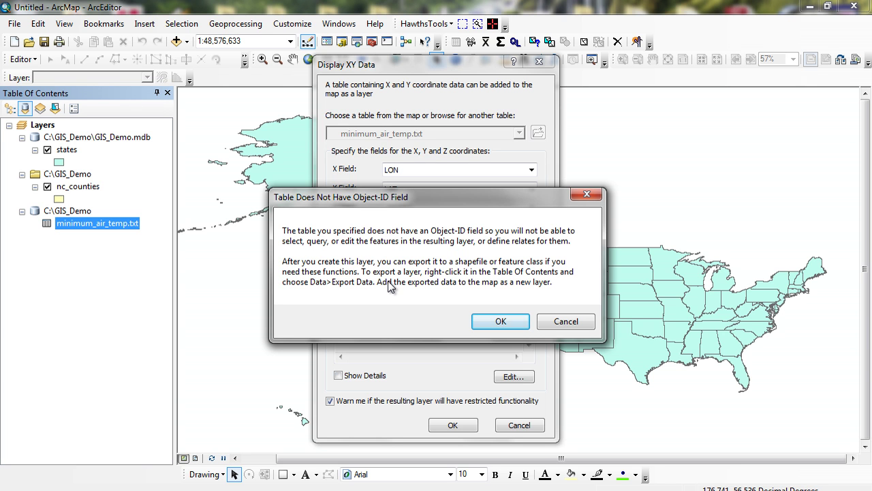
pyautogui.click(497, 321)
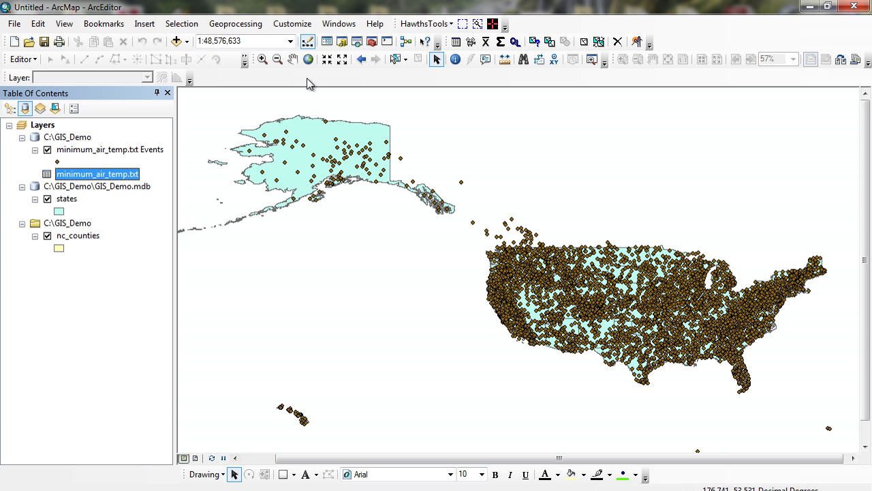
# - Zoom into the eastern US and select the minimum_air_temp.txt Events layer
pyautogui.click(262, 59)
pyautogui.moveTo(704, 299); pyautogui.dragTo(796, 356)
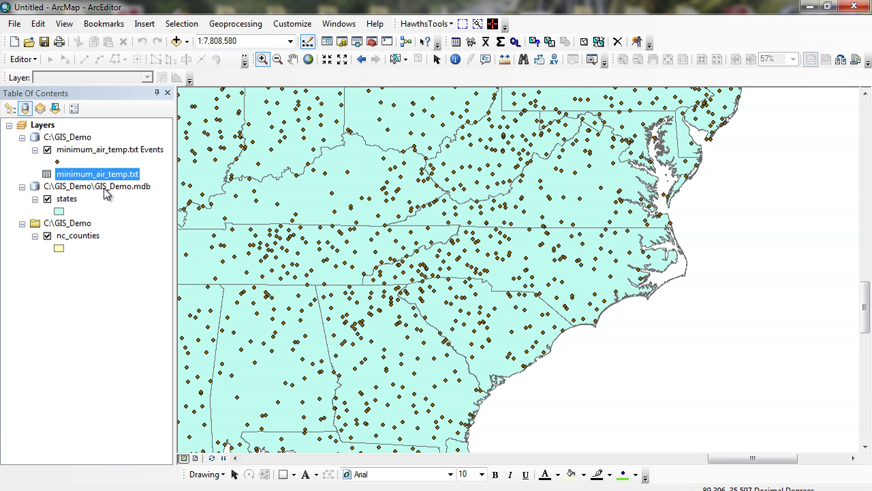
pyautogui.click(84, 152)
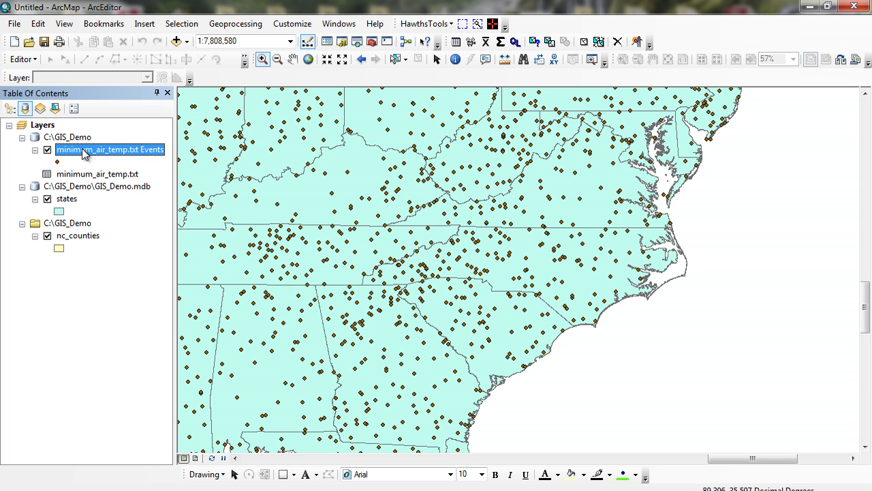
# - Set the Events layer's export target to geodatabase feature class GIS_Demo.mdb\min_air_temp
pyautogui.rightClick(84, 153)
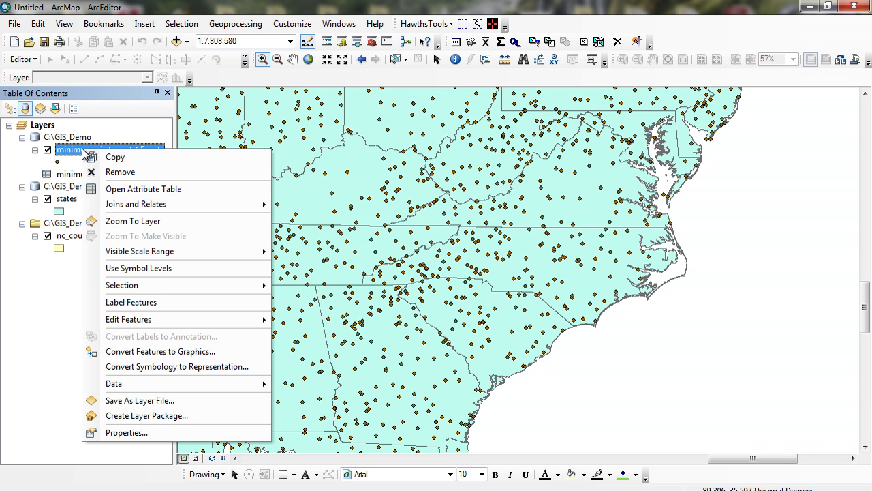
pyautogui.moveTo(156, 391)
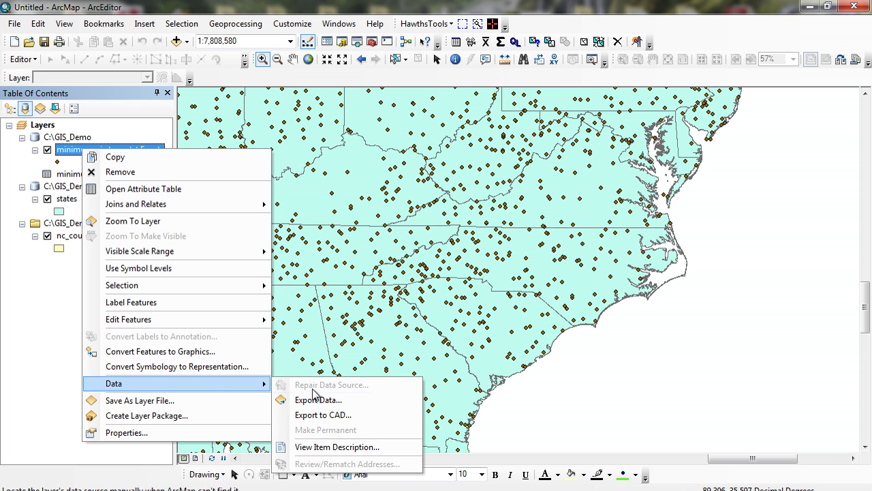
pyautogui.click(325, 401)
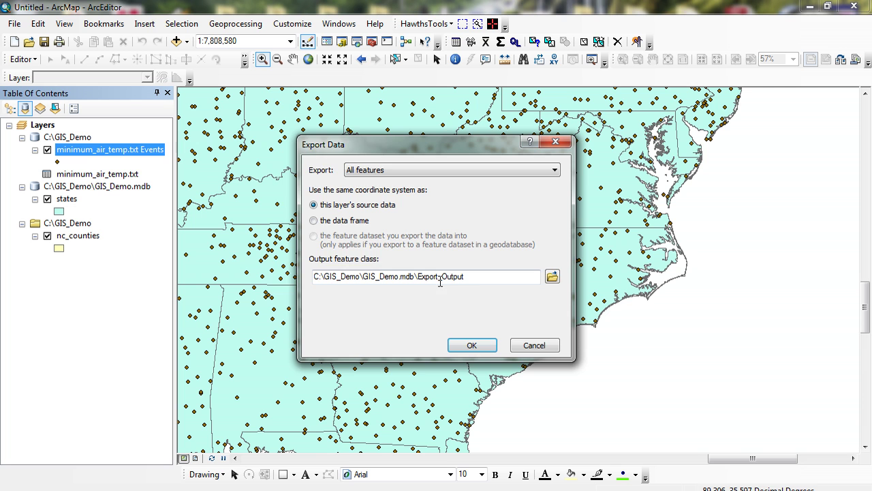
pyautogui.click(552, 276)
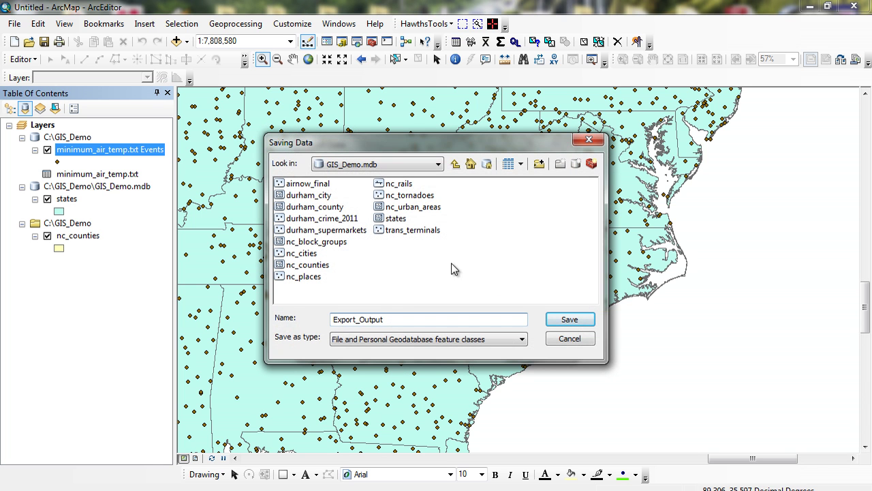
pyautogui.moveTo(399, 318); pyautogui.dragTo(304, 319)
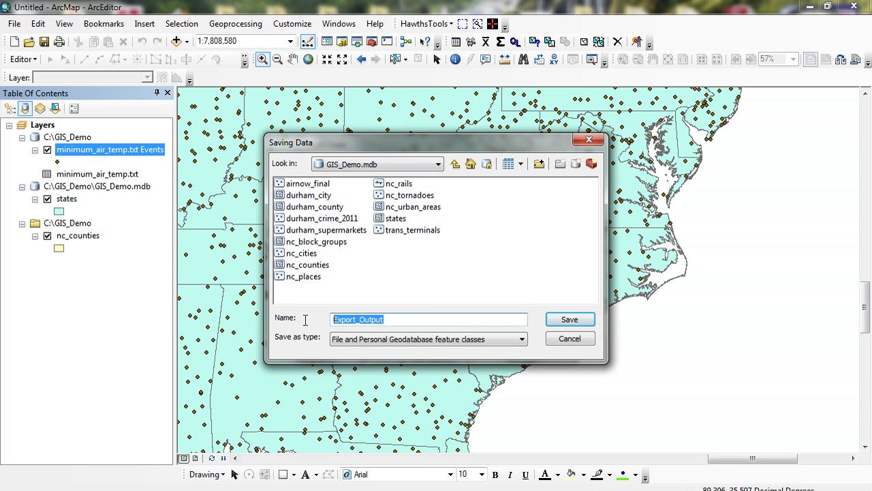
pyautogui.write('mi')
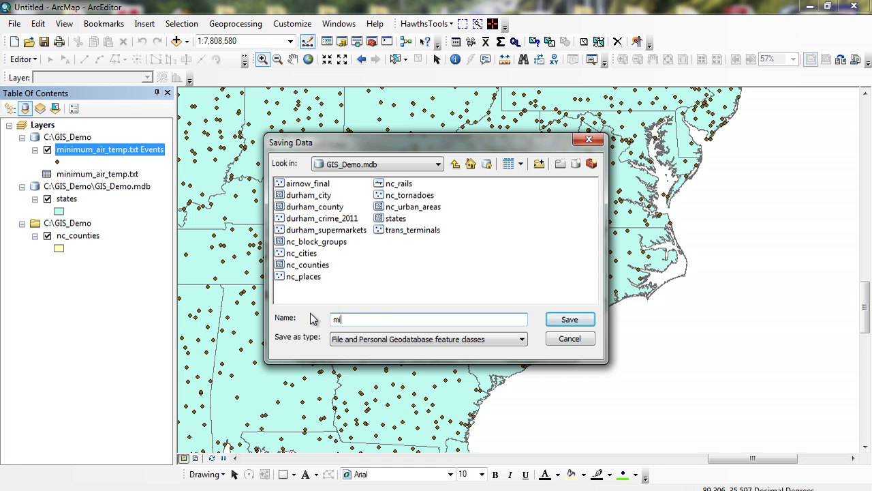
pyautogui.write('n_air_temp')
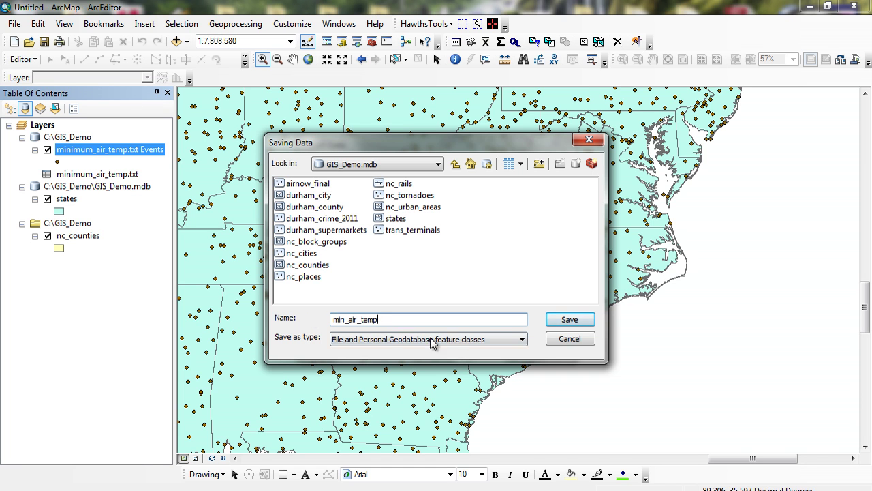
pyautogui.click(452, 339)
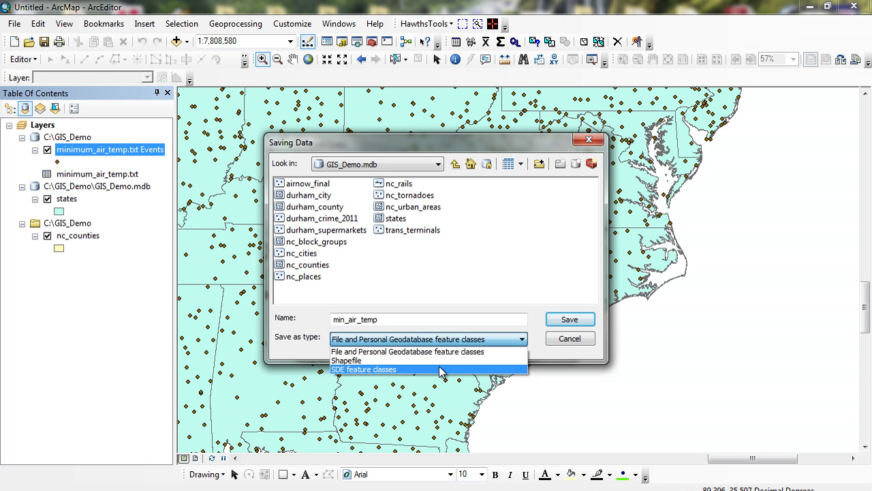
pyautogui.click(440, 358)
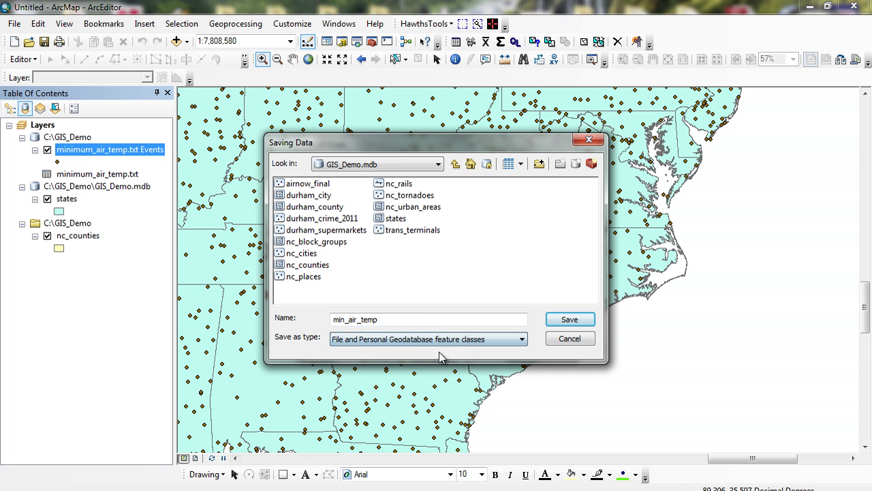
pyautogui.click(419, 317)
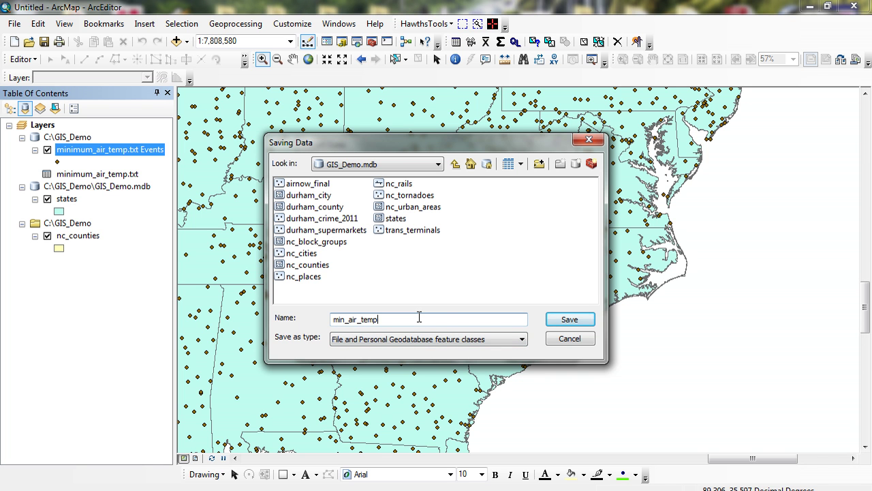
pyautogui.click(574, 323)
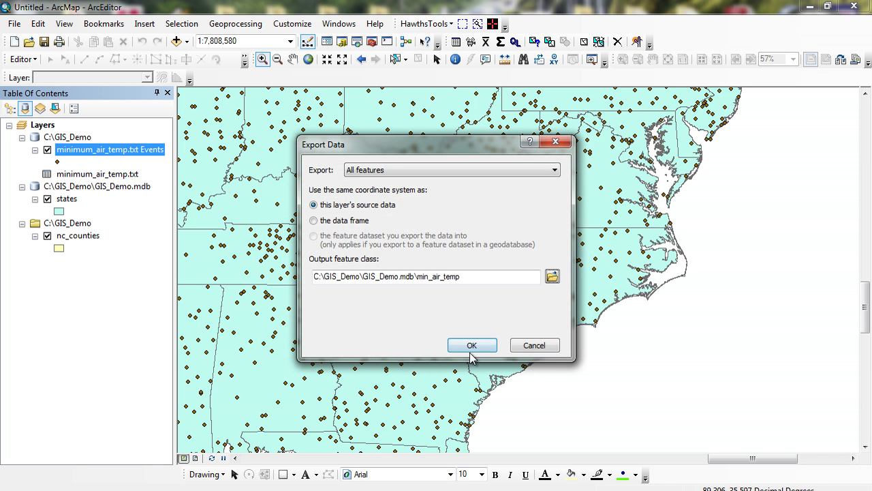
# - Export the points, add min_air_temp to the map, remove the Events layer, and select min_air_temp
pyautogui.click(471, 349)
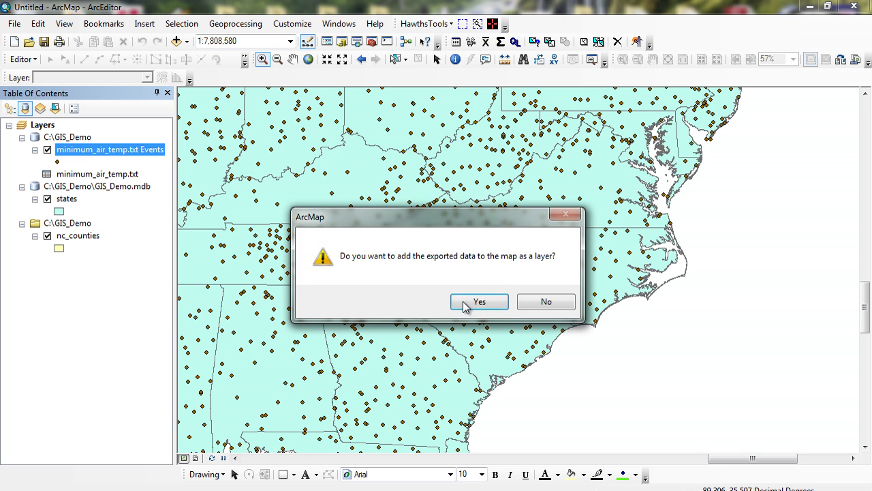
pyautogui.click(479, 302)
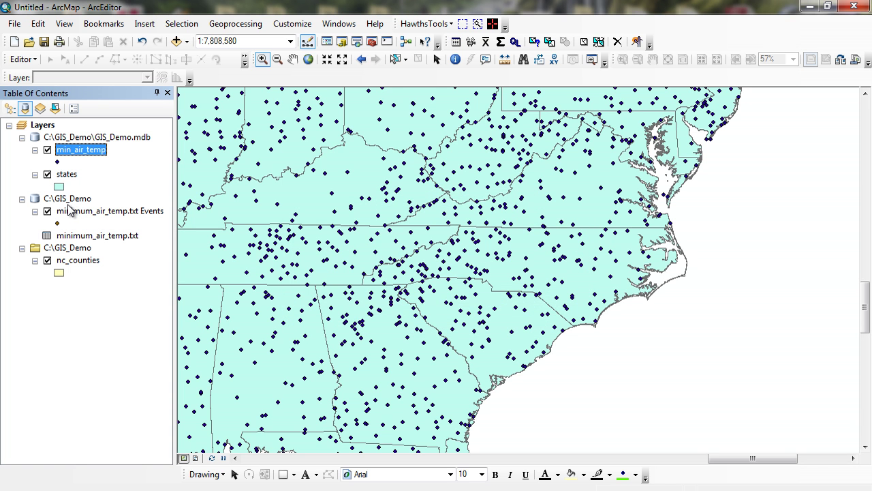
pyautogui.keyDown('ctrl'); pyautogui.click(73, 212); pyautogui.keyUp('ctrl')
pyautogui.click(72, 212)
pyautogui.rightClick(73, 212)
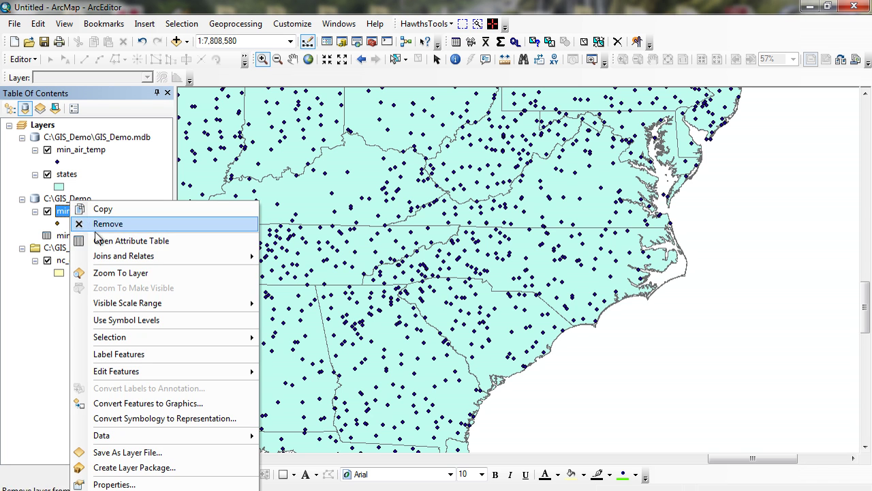
pyautogui.press('Escape')
pyautogui.press('Delete')
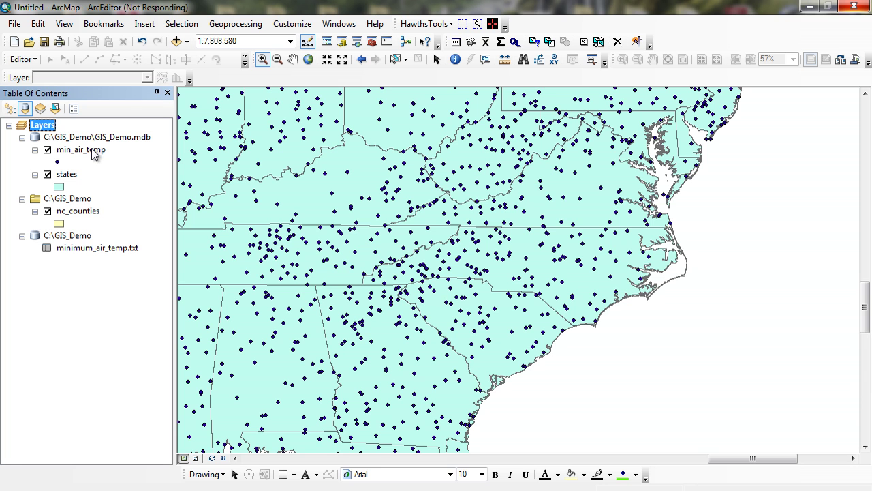
pyautogui.click(93, 152)
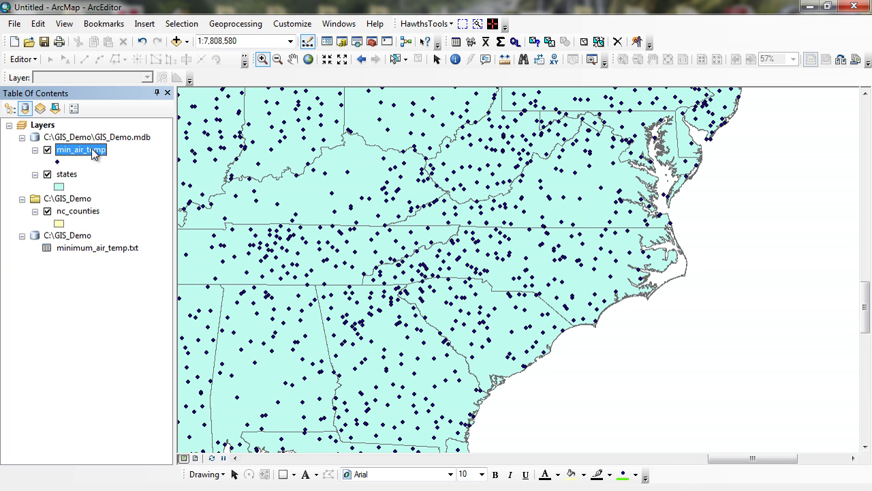
# - View the min_air_temp attribute table
pyautogui.rightClick(91, 148)
pyautogui.click(128, 186)
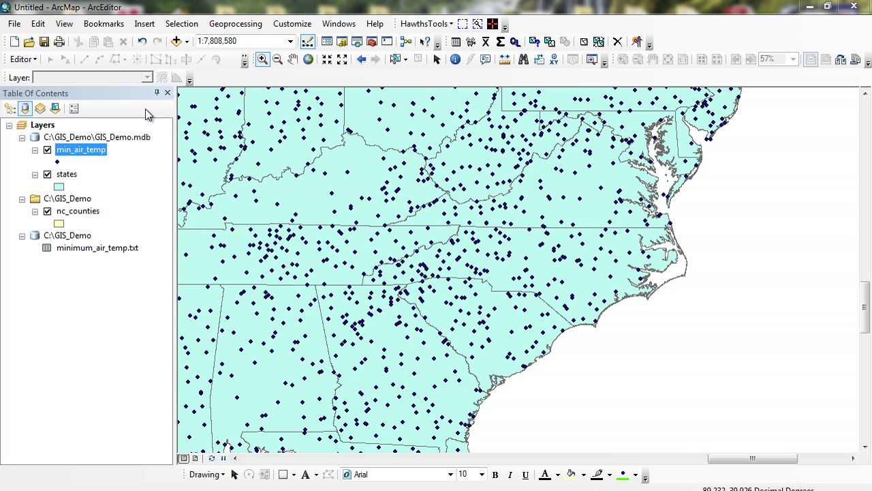
pyautogui.click(647, 39)
# - Symbolize min_air_temp with graduated symbols on AMT, five classes from -32 to 79
pyautogui.doubleClick(82, 156)
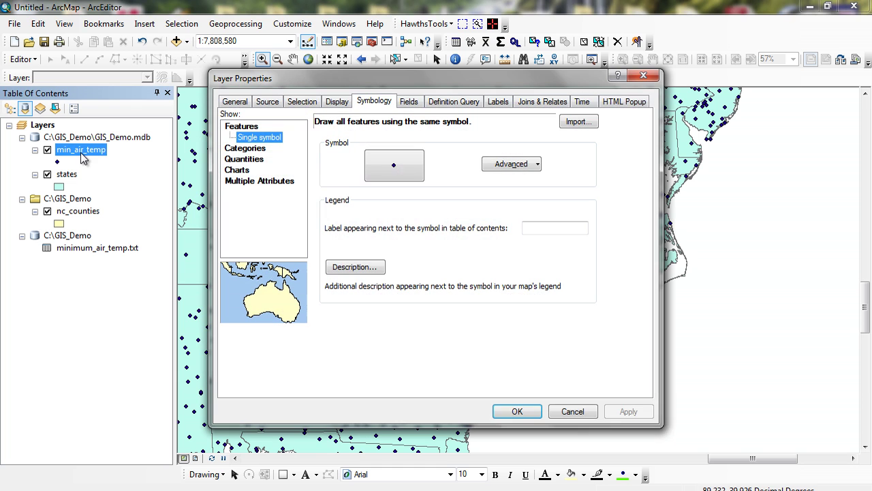
pyautogui.click(259, 160)
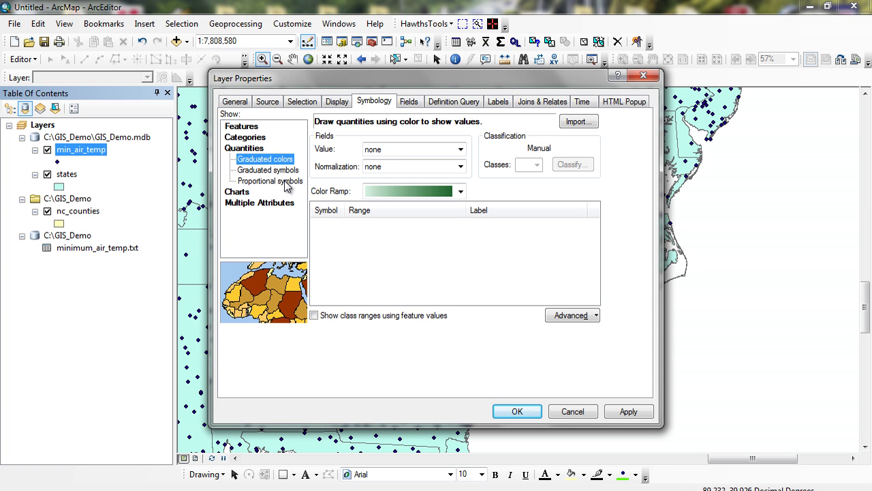
pyautogui.click(289, 171)
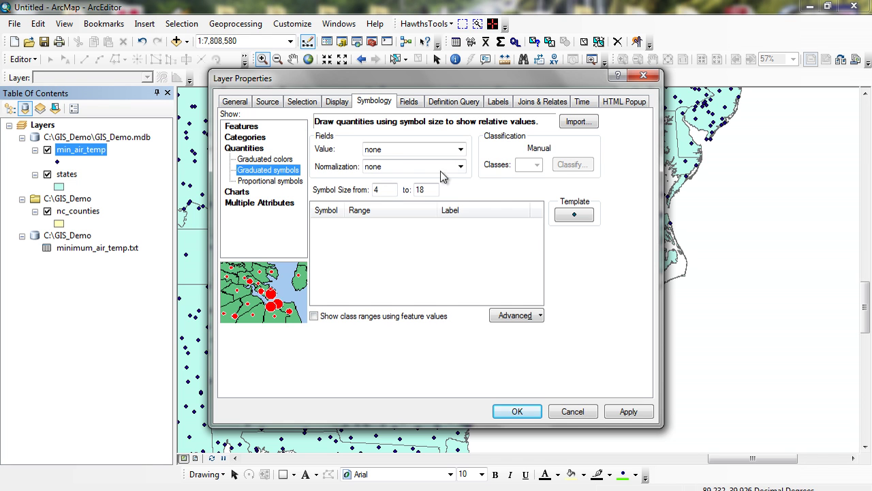
pyautogui.click(461, 150)
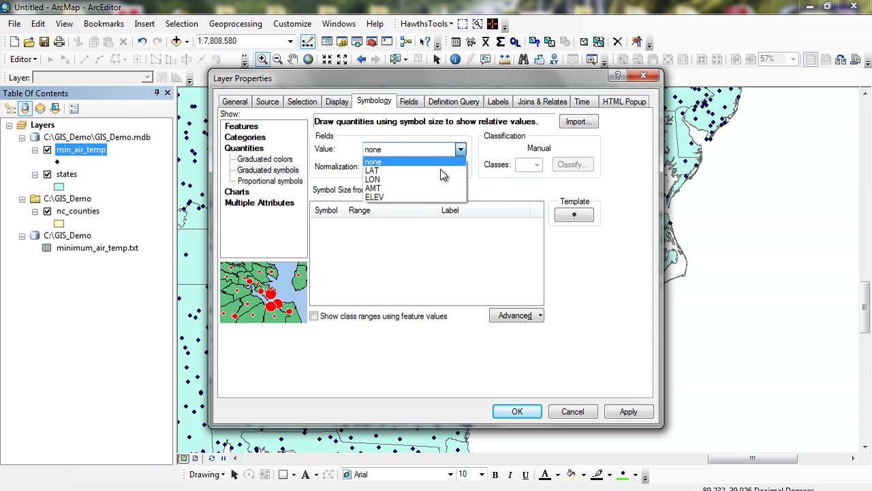
pyautogui.click(435, 188)
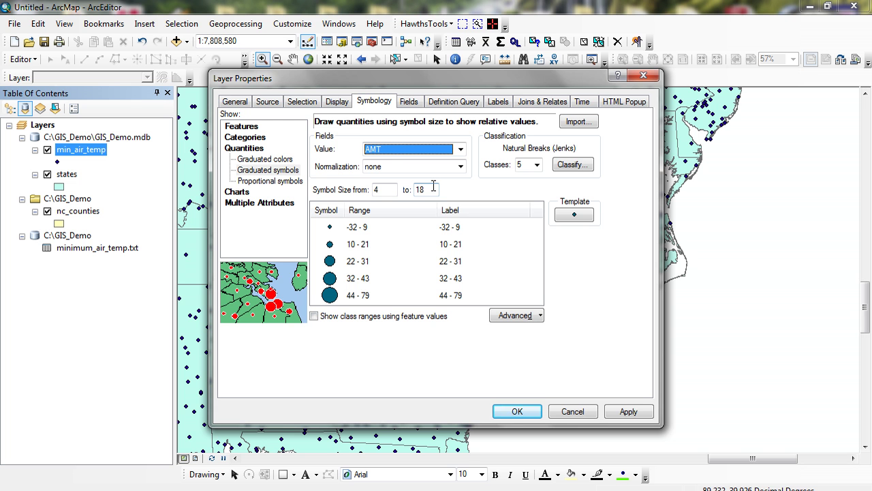
pyautogui.click(517, 411)
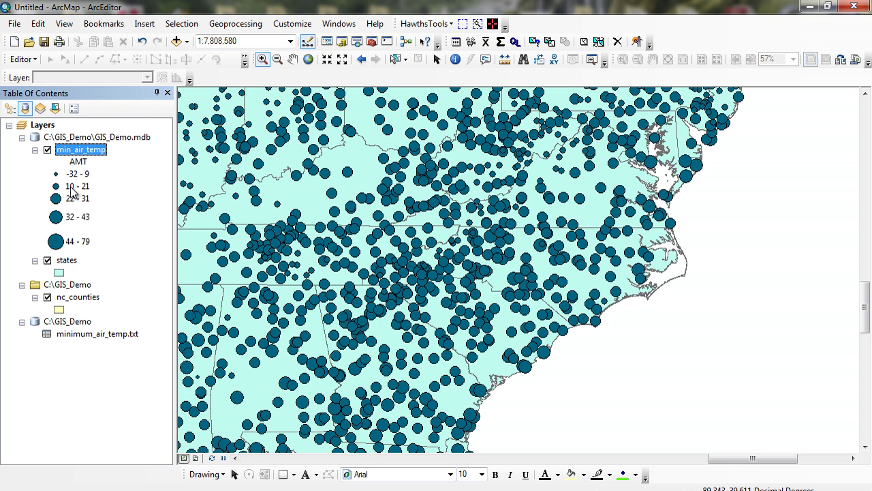
# - Zoom out and pan the map to show the eastern United States
pyautogui.click(277, 59)
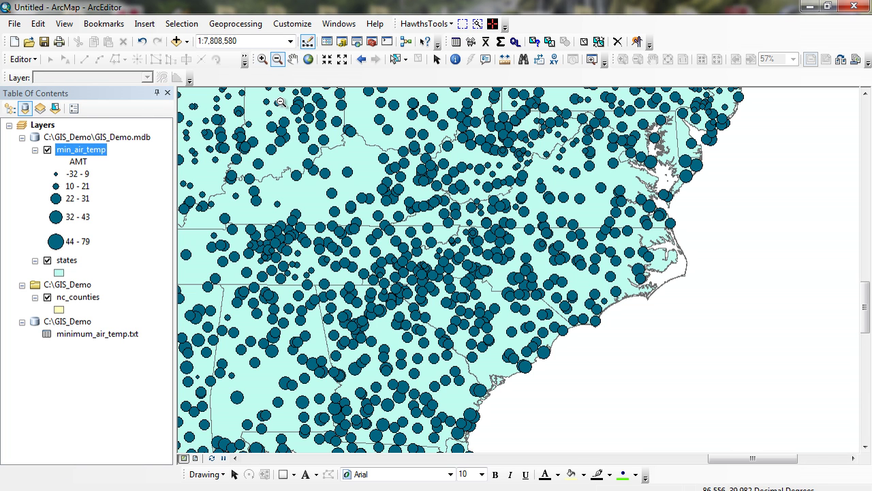
pyautogui.click(555, 377)
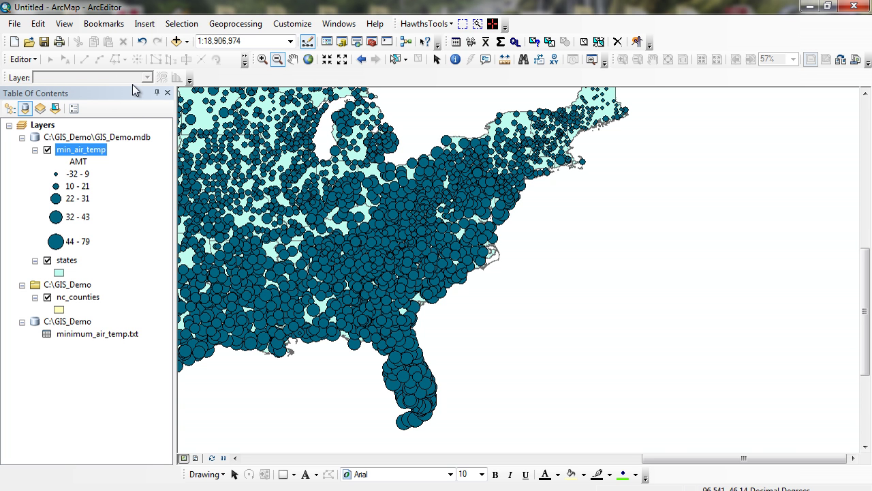
pyautogui.click(292, 58)
pyautogui.moveTo(457, 219); pyautogui.dragTo(395, 326)
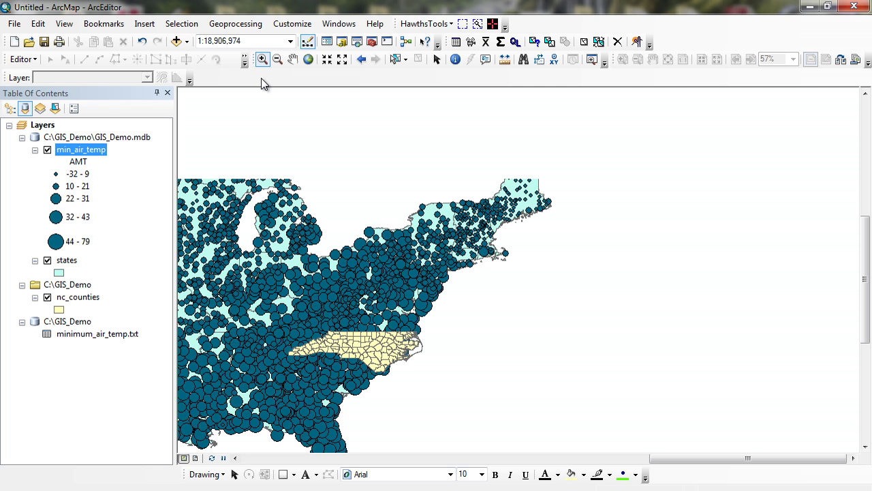
# - Zoom into New England, then pan south to Florida and back to North Carolina
pyautogui.moveTo(472, 167); pyautogui.dragTo(584, 254)
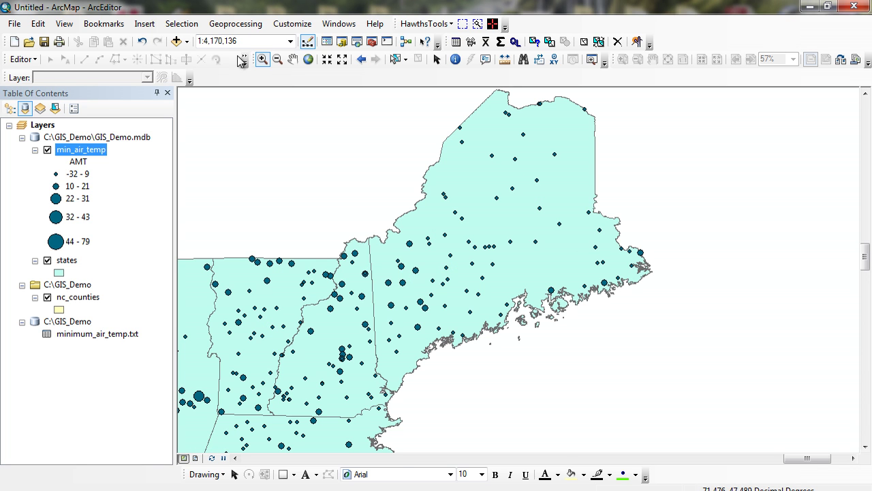
pyautogui.click(294, 60)
pyautogui.moveTo(327, 357); pyautogui.dragTo(628, 66)
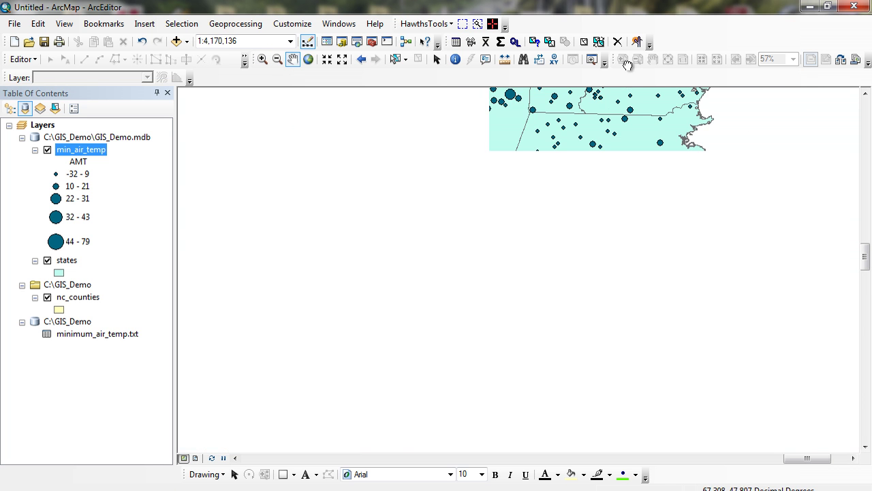
pyautogui.moveTo(398, 313); pyautogui.dragTo(504, 252)
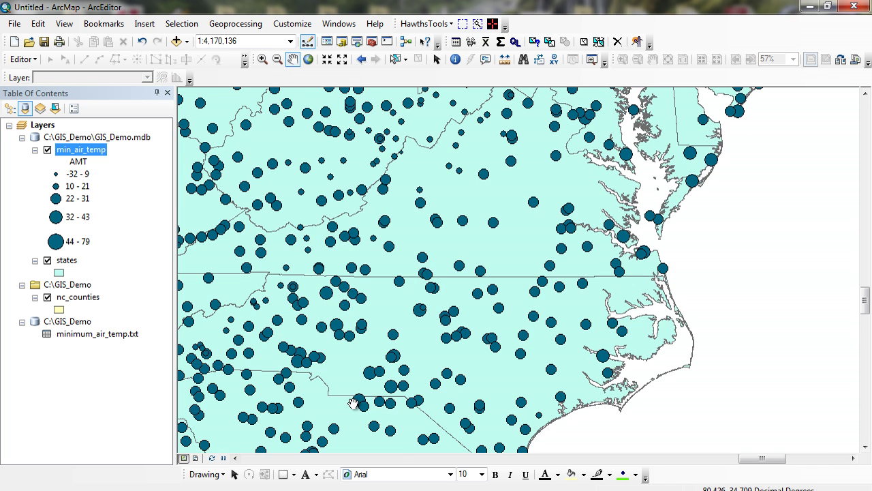
pyautogui.moveTo(382, 409); pyautogui.dragTo(518, 150)
pyautogui.moveTo(445, 365); pyautogui.dragTo(625, 136)
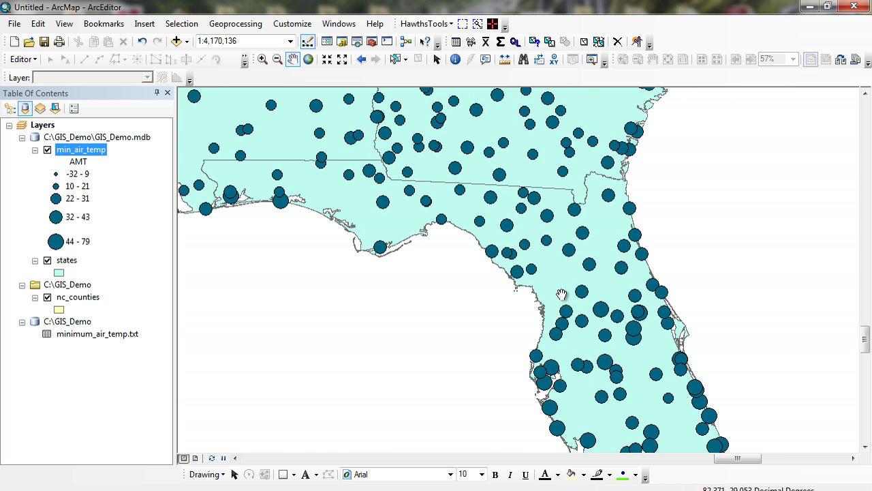
pyautogui.moveTo(405, 244); pyautogui.dragTo(409, 362)
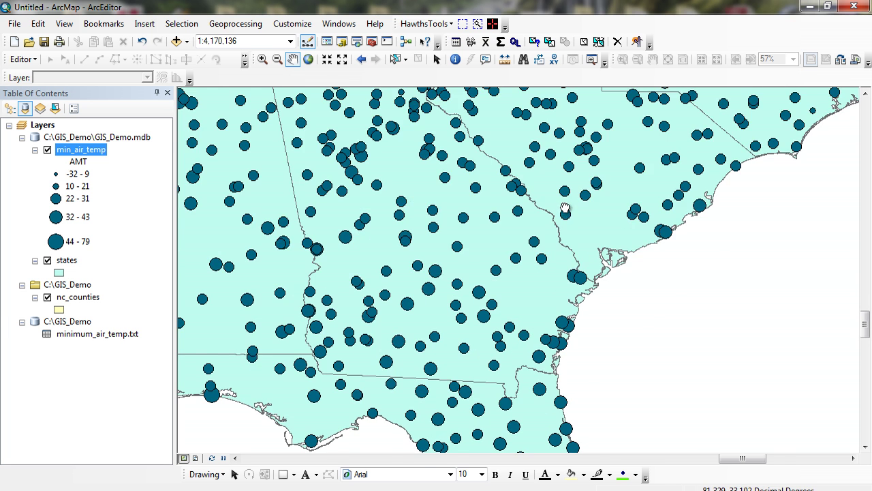
pyautogui.moveTo(565, 209); pyautogui.dragTo(395, 432)
pyautogui.moveTo(597, 269); pyautogui.dragTo(599, 245)
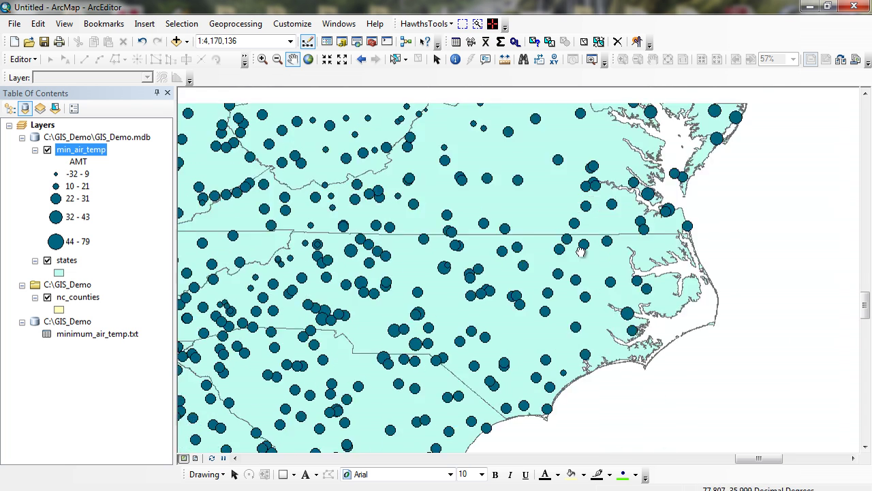